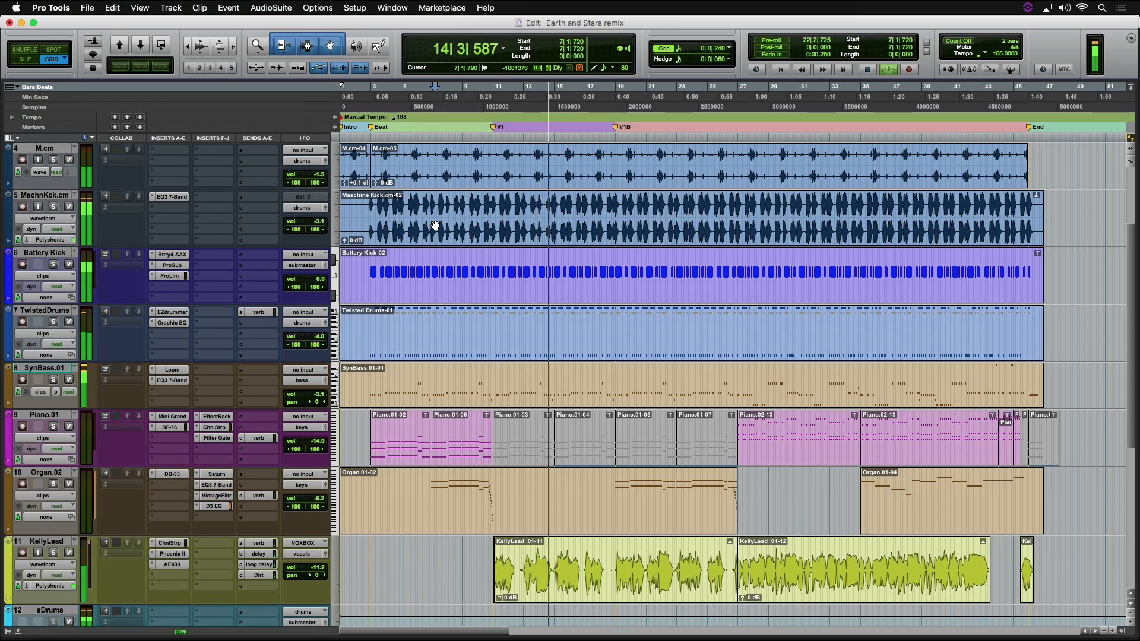
Stop playback and freeze the sDrums, sKeys and sVocals tracks together
key("space")
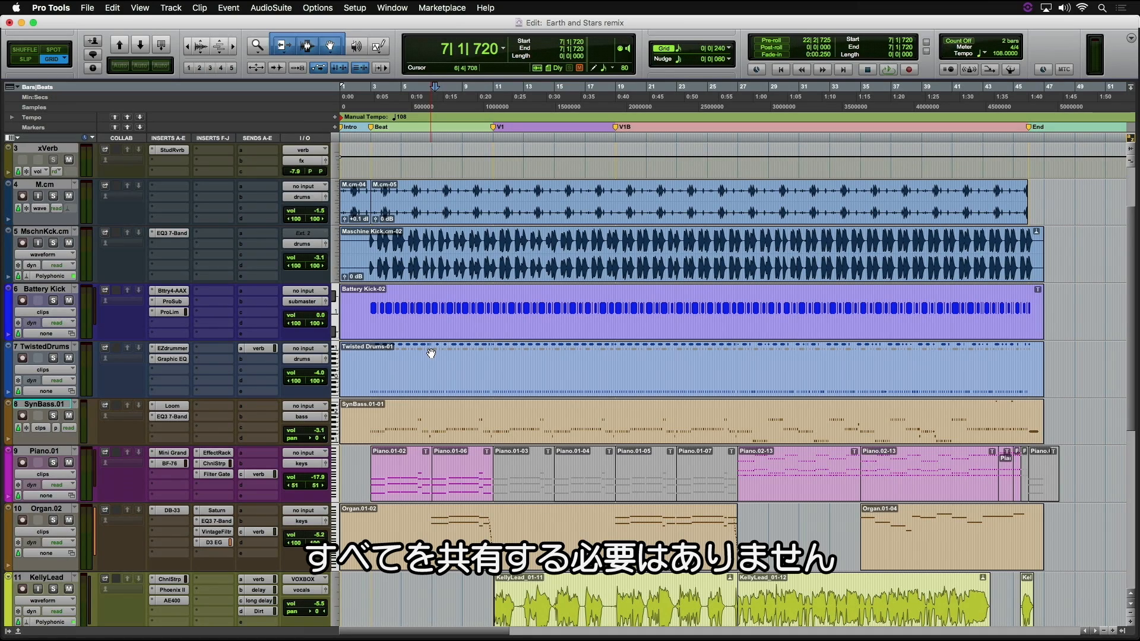
scroll(431, 354, "down", 10)
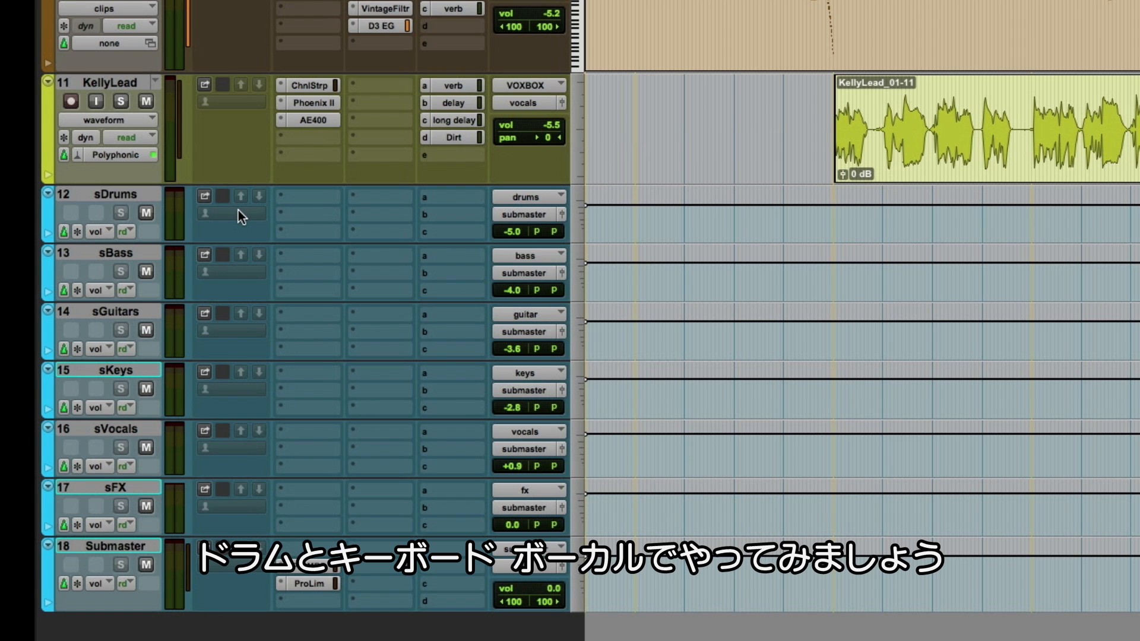
left_click(108, 194)
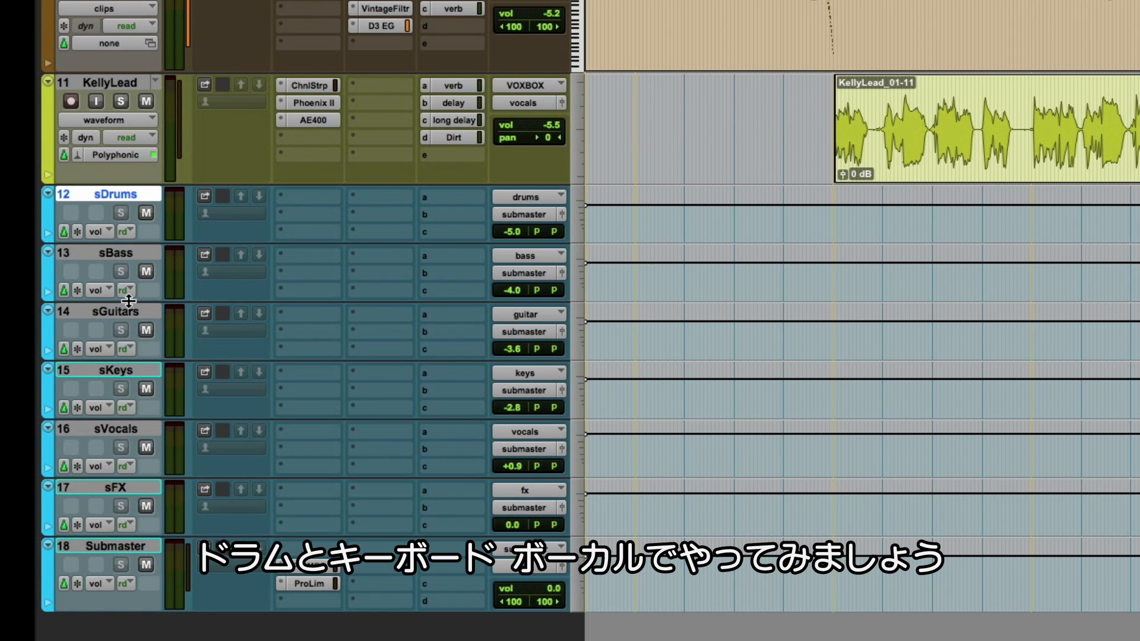
left_click(129, 376, "super")
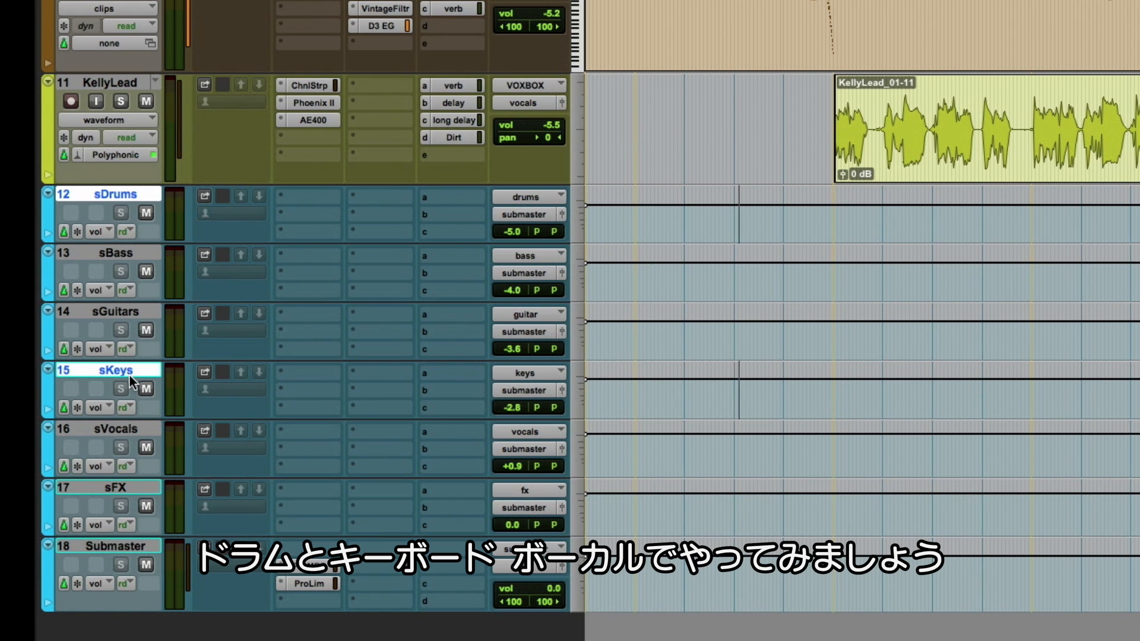
left_click(133, 427, "super")
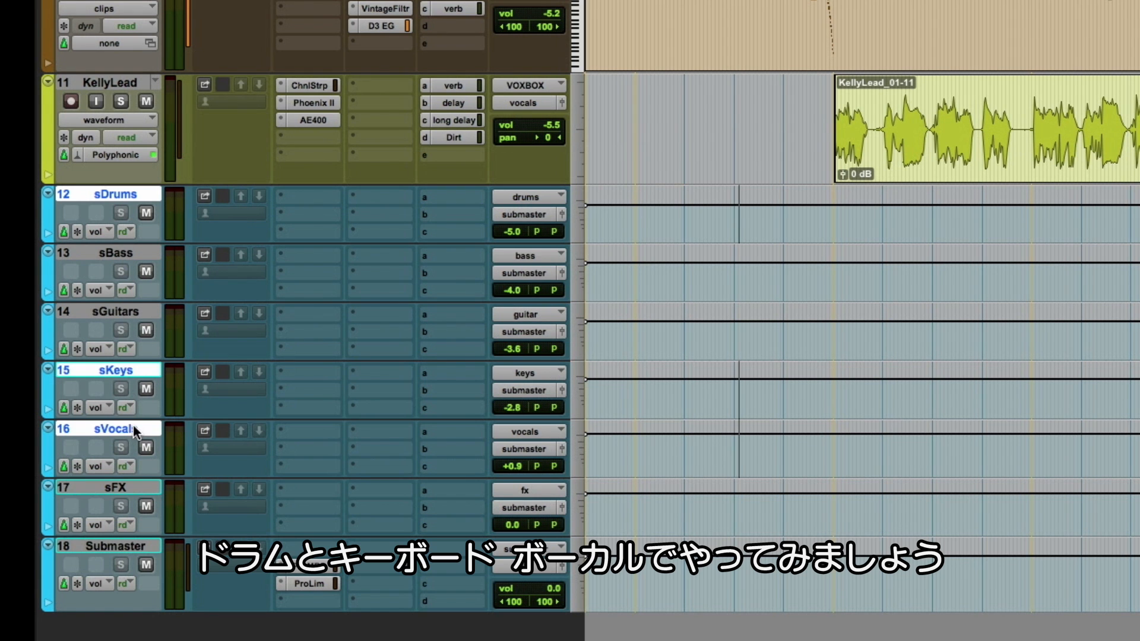
right_click(122, 195)
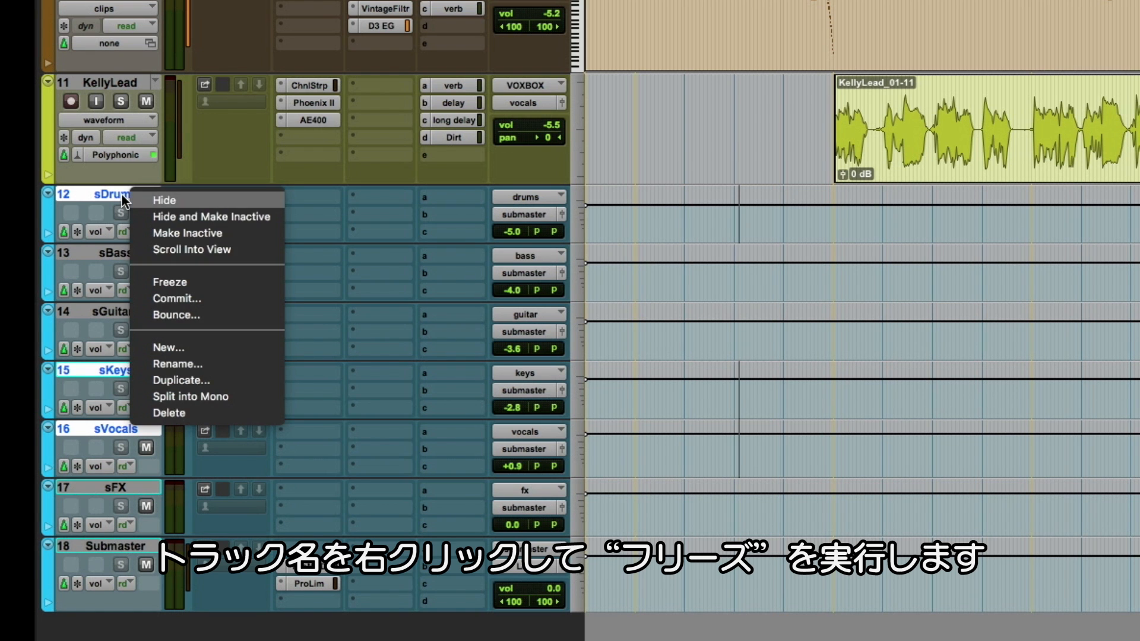
left_click(215, 280)
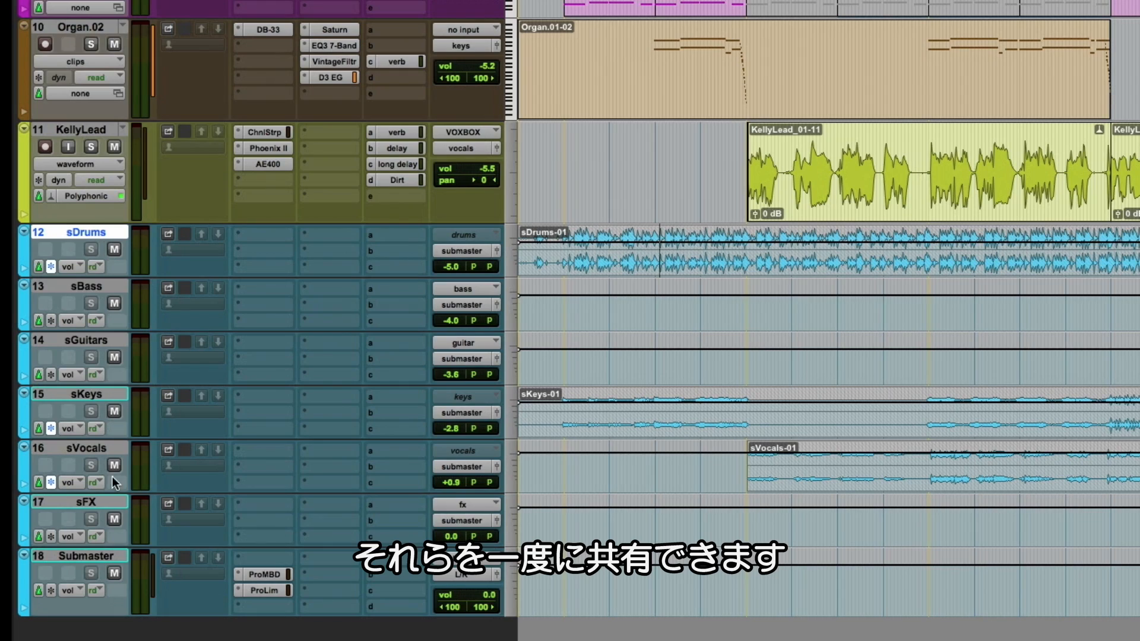
Share all the submix tracks from sDrums through Submaster with the collaborator at once
left_click(96, 558, "shift")
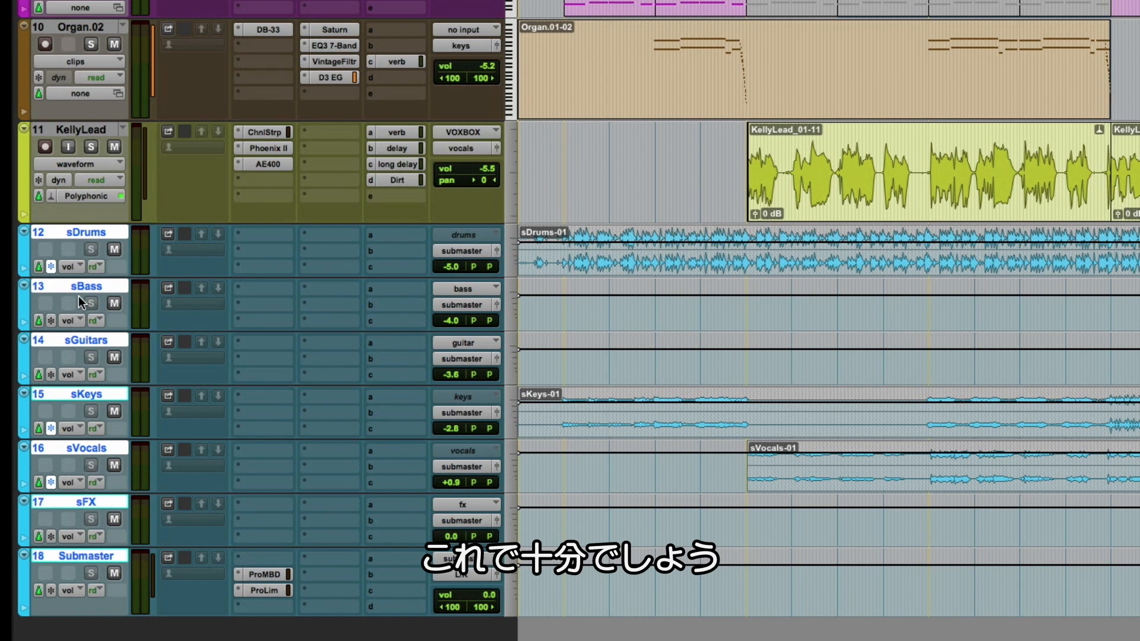
left_click(168, 235)
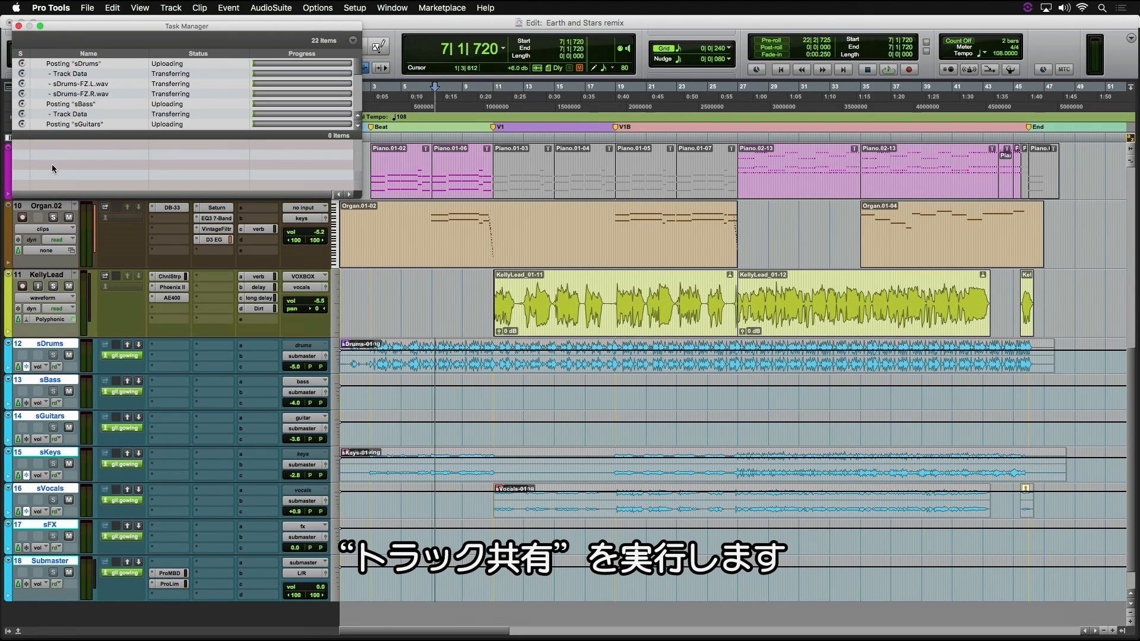
Place the Task Manager clear of the tracks on both the host and the collaborator's system to monitor the transfers
left_click_drag(101, 25, 855, 91)
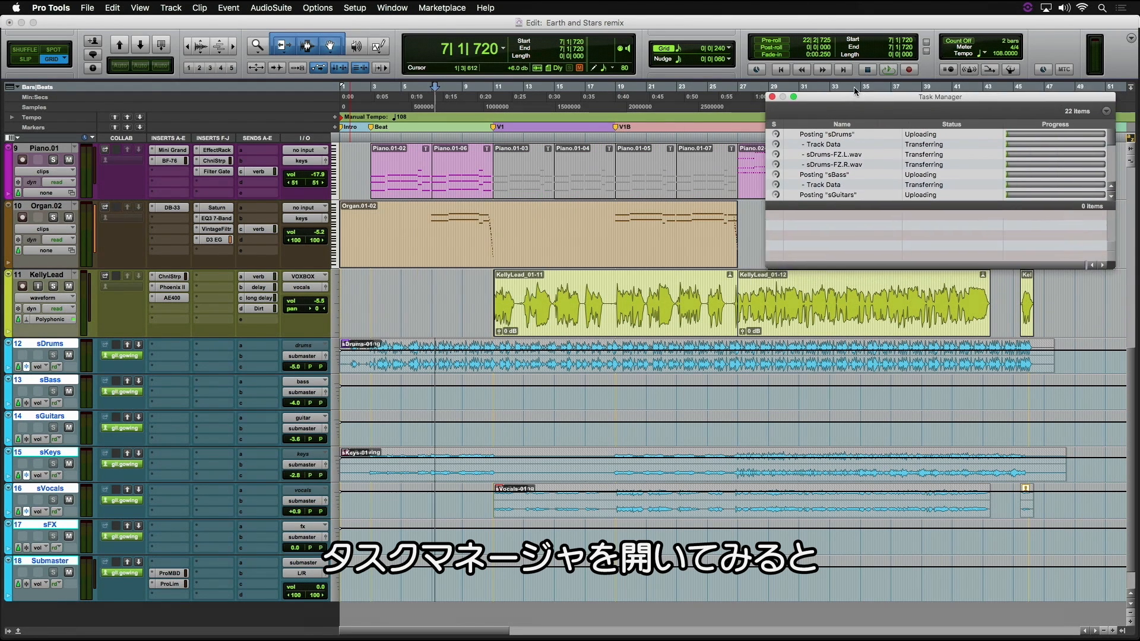
left_click_drag(1100, 255, 1110, 383)
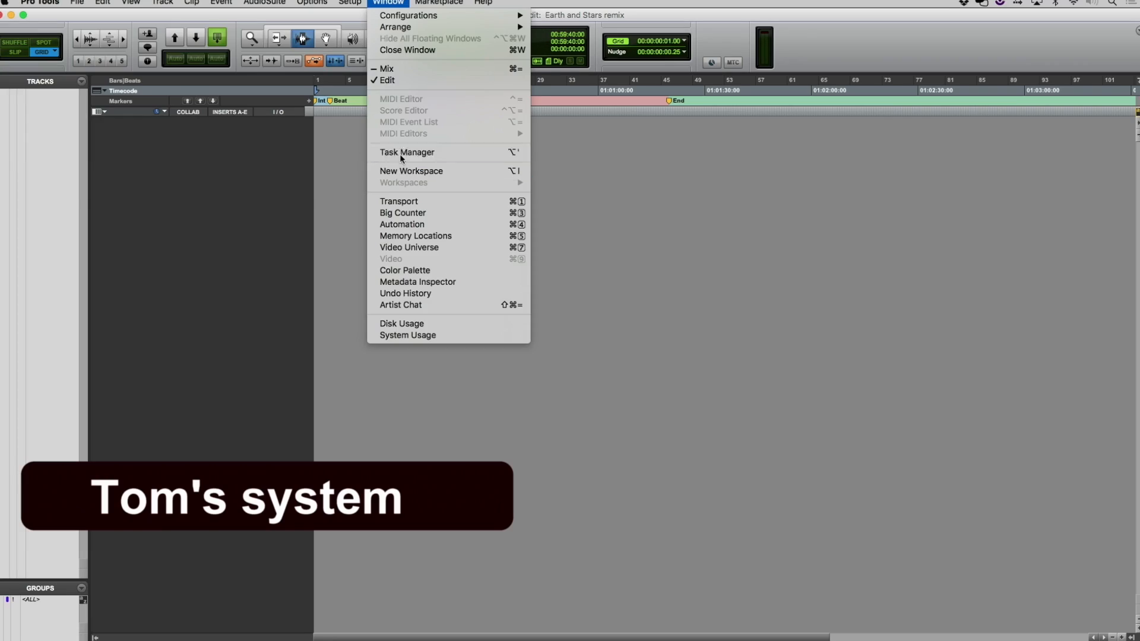
left_click(401, 154)
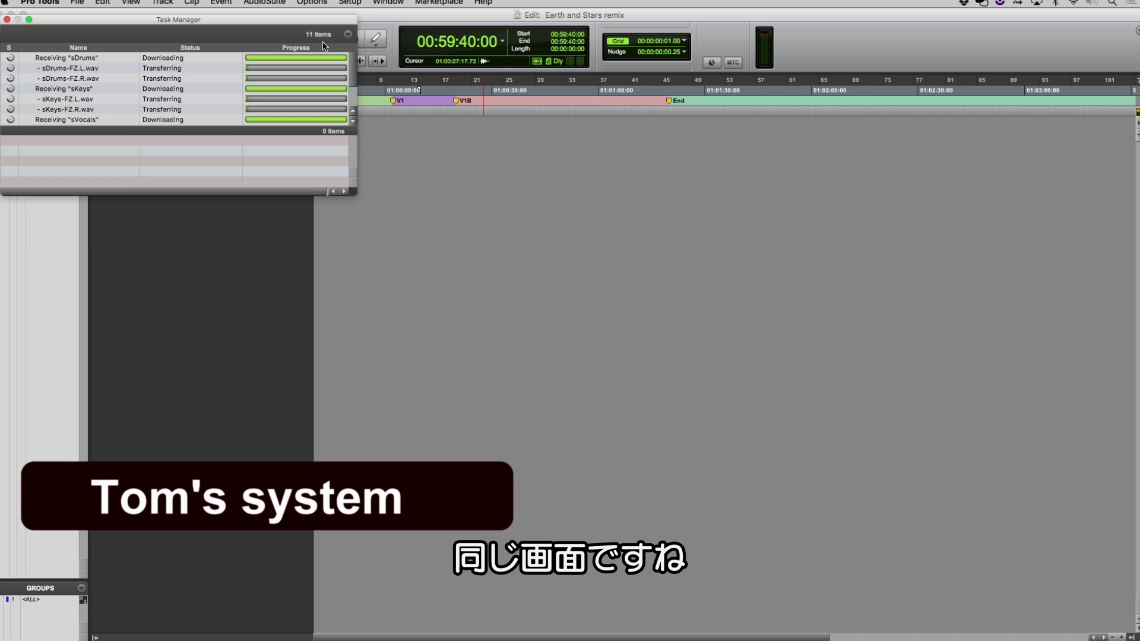
left_click_drag(337, 23, 1088, 22)
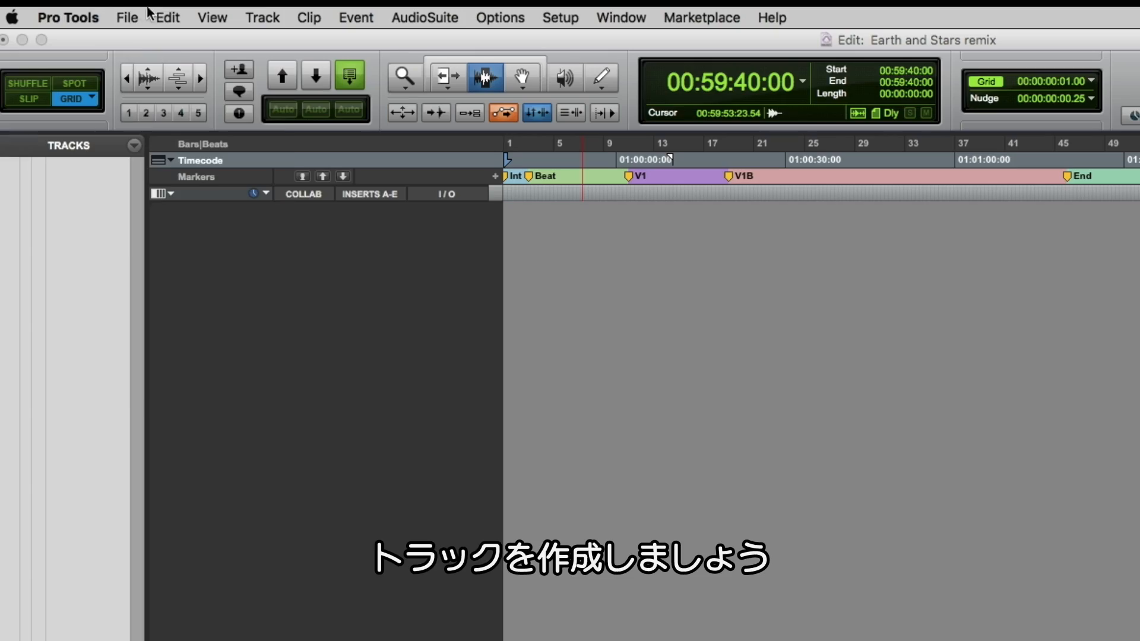
Import Bass, Main Gtr and Fill Gtr as new tracks from the session "Earth and Stars remix bass and guitar"
left_click(127, 17)
mouse_move(191, 261)
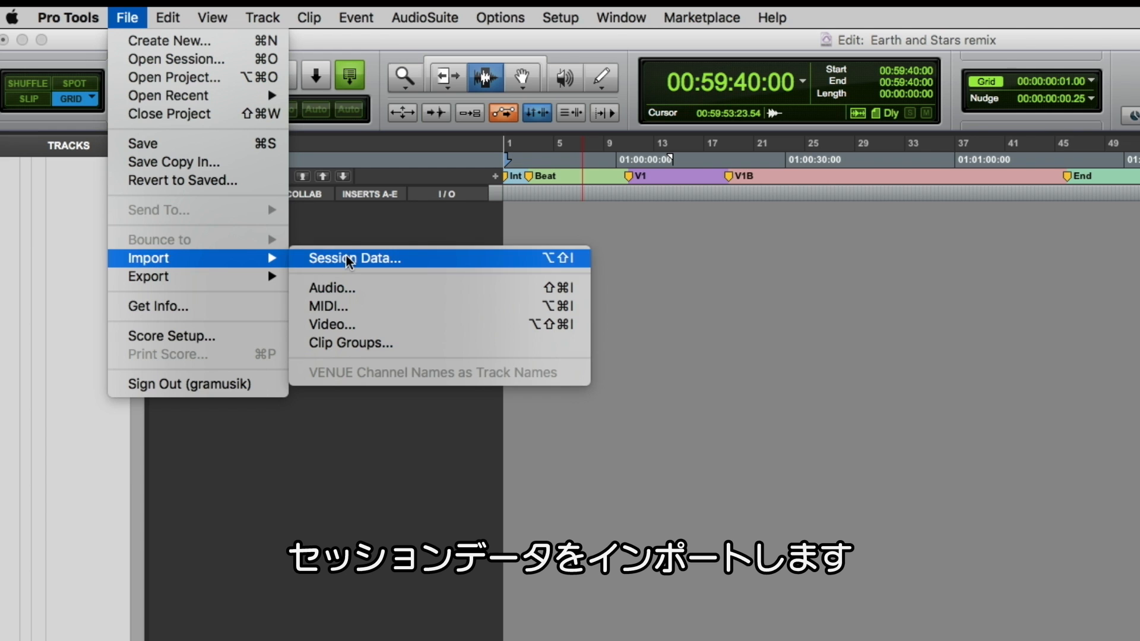
left_click(316, 257)
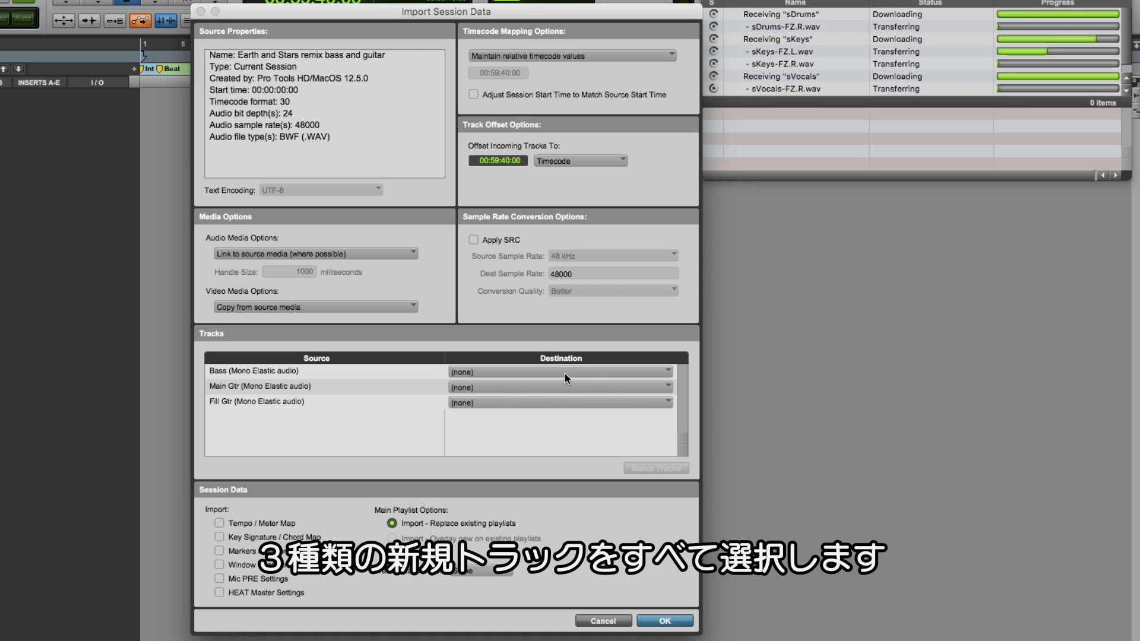
left_click(564, 372)
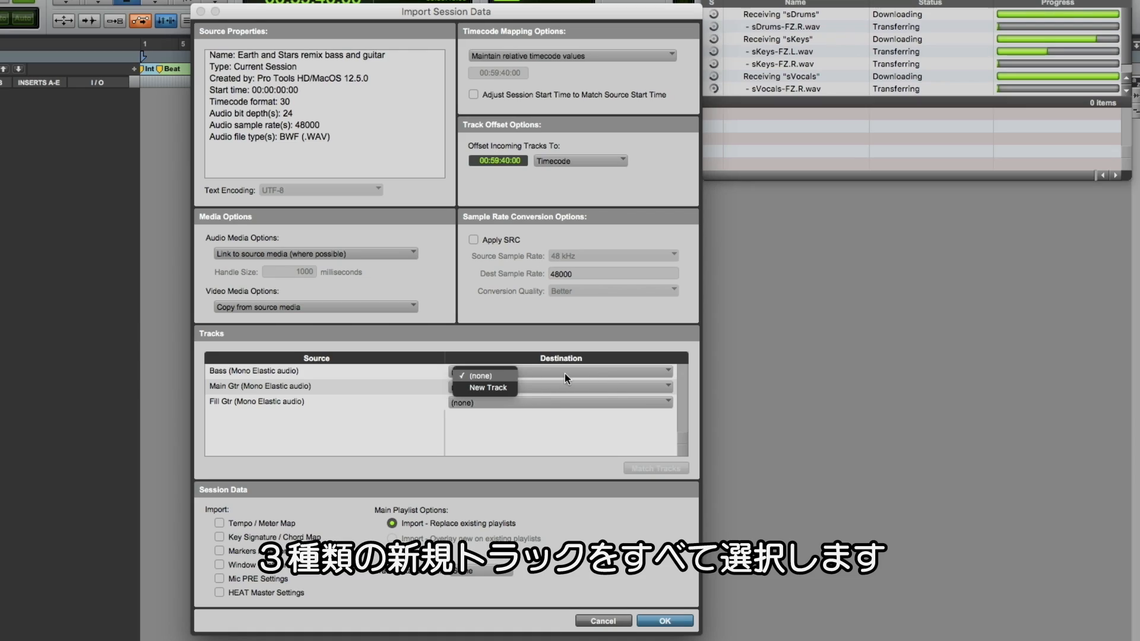
left_click(510, 392)
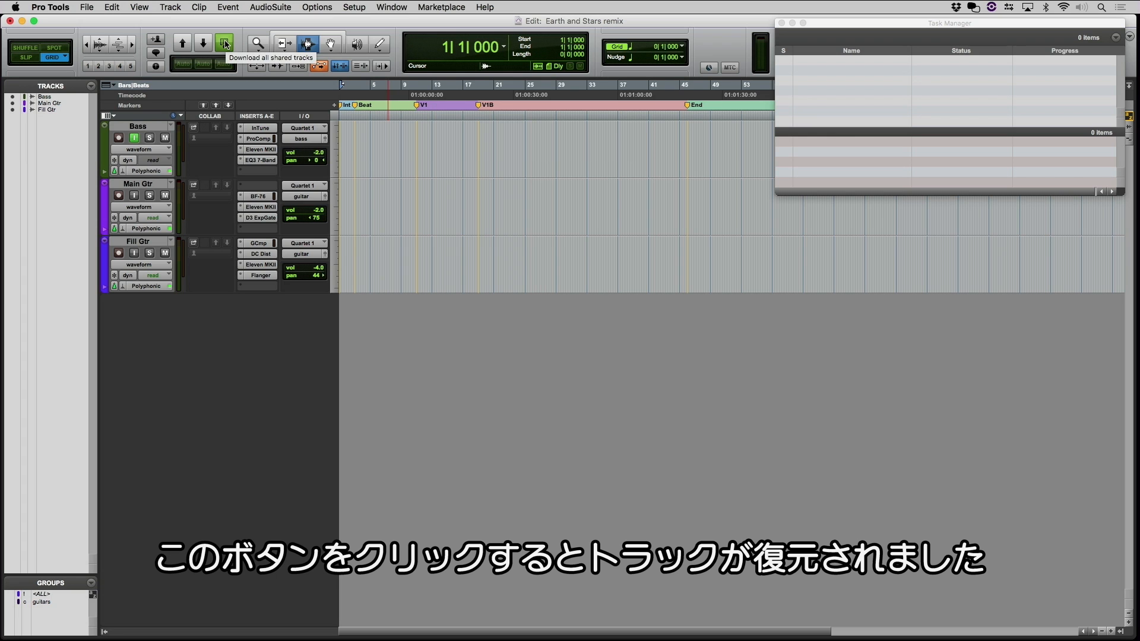
Download all shared tracks into the collaborator's project
left_click(226, 44)
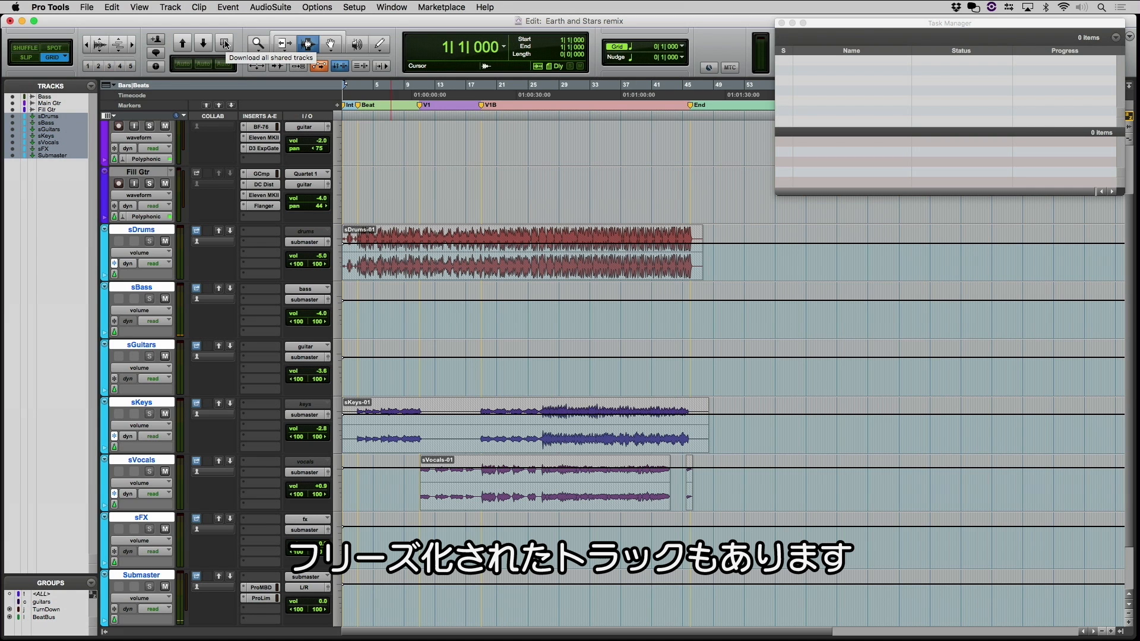
scroll(174, 199, "up", 3)
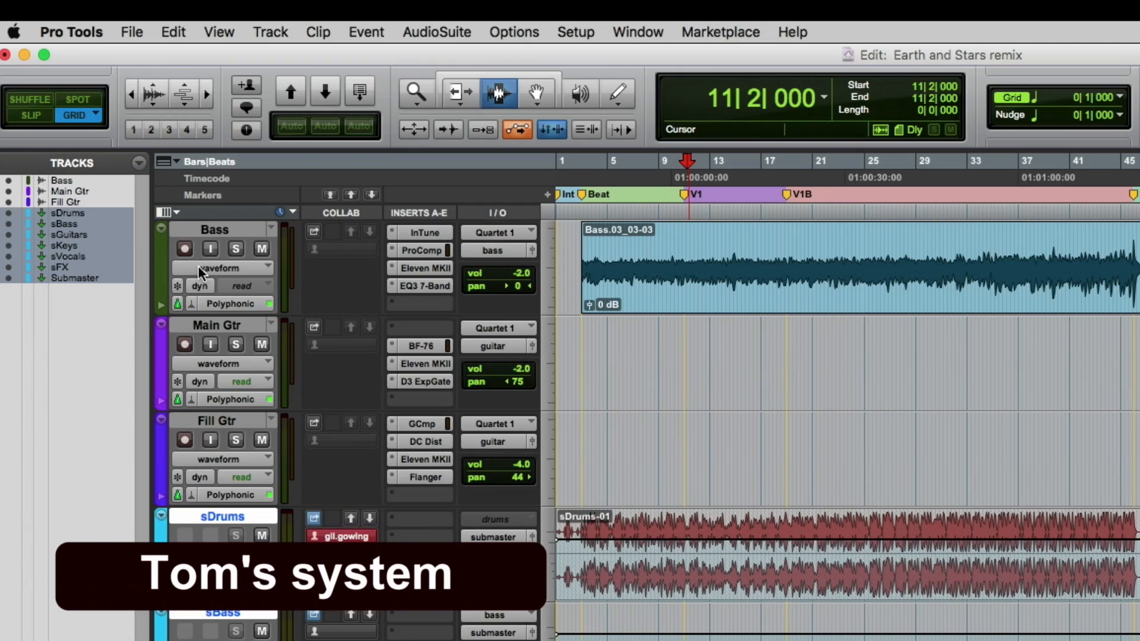
Disarm recording on the Bass track and share the track with the project
left_click(184, 249)
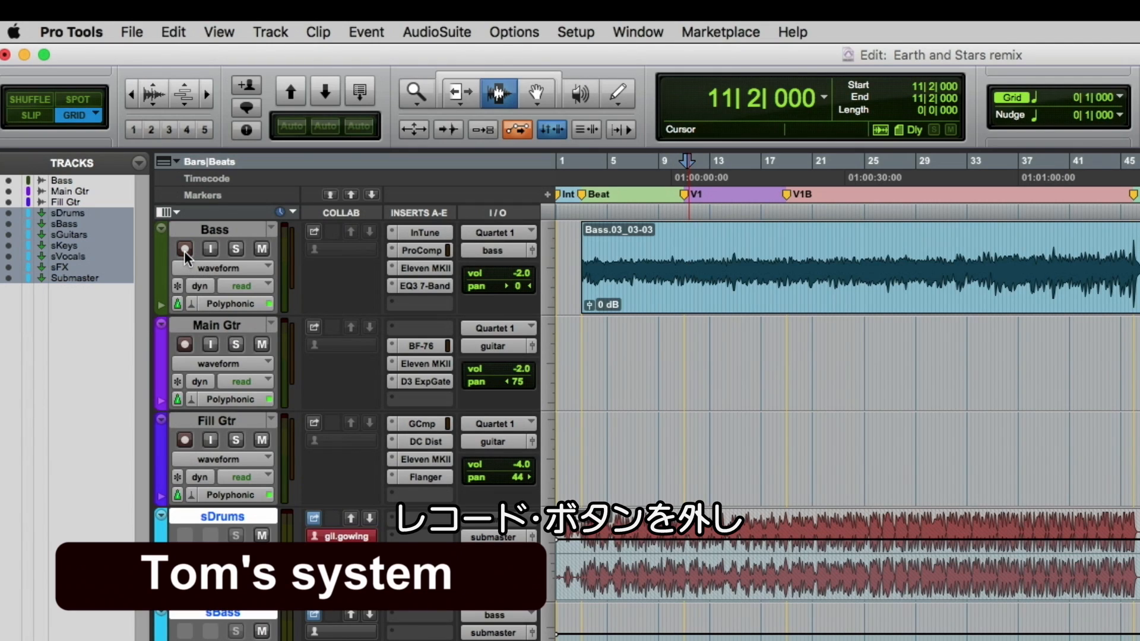
left_click(313, 232)
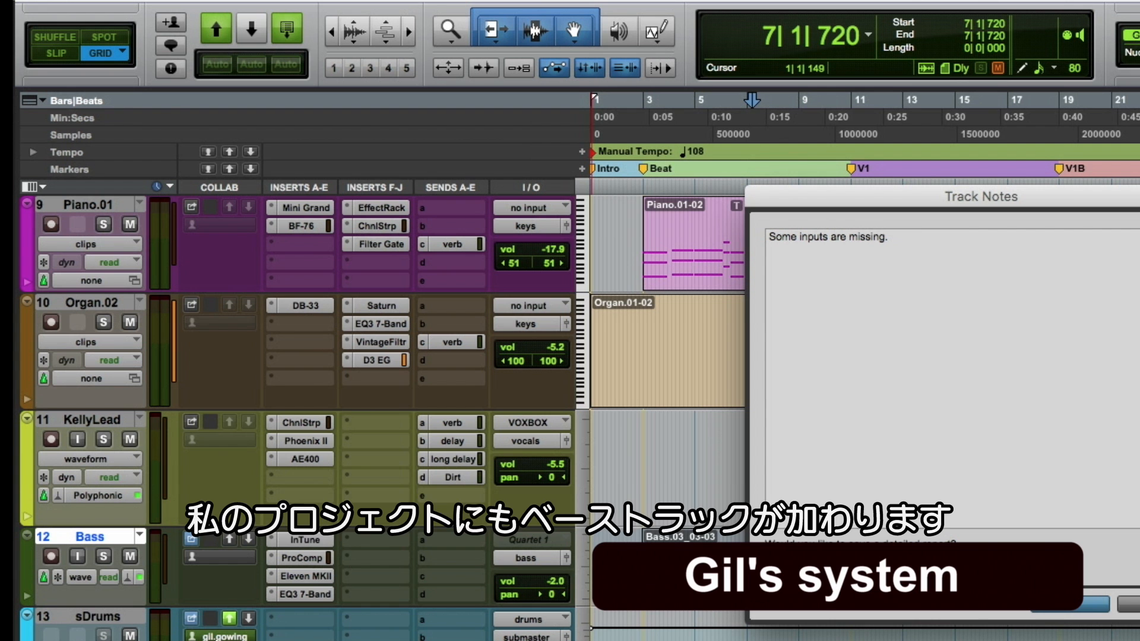
Decline the detailed report, move the received Bass track directly below SynBass.01 and play the mix to audition it
left_click(1077, 607)
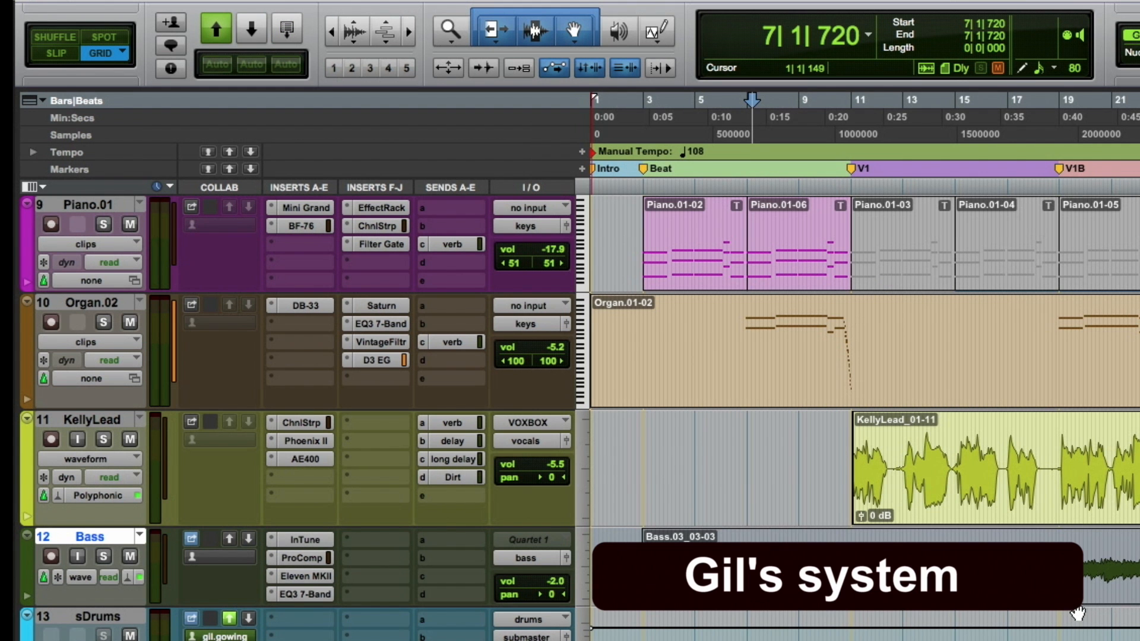
left_click_drag(94, 537, 115, 548)
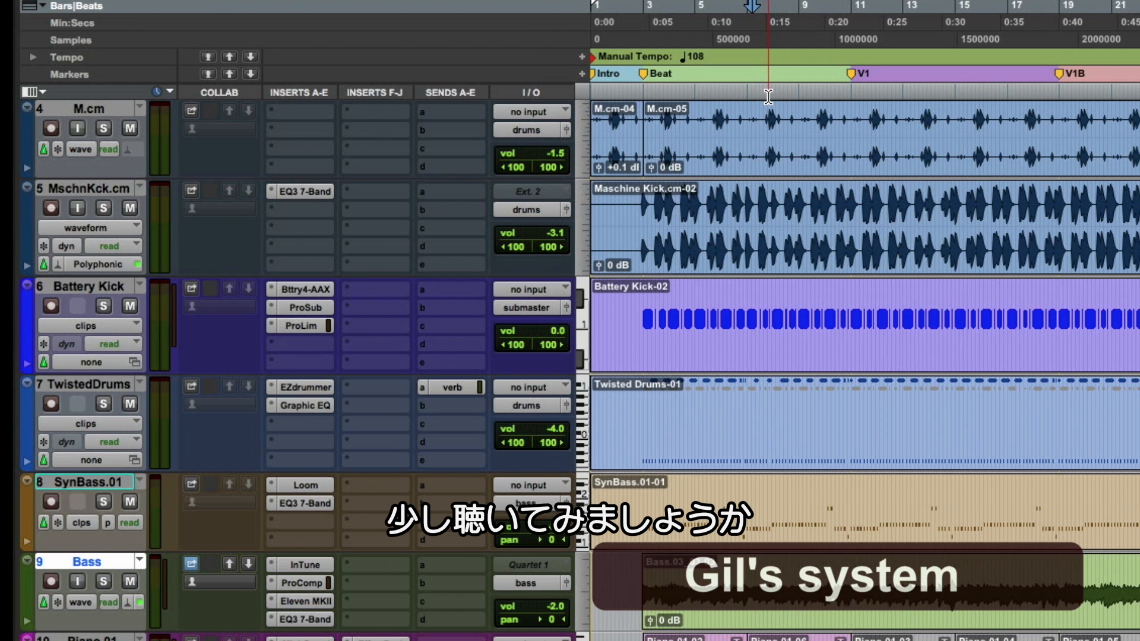
key("space")
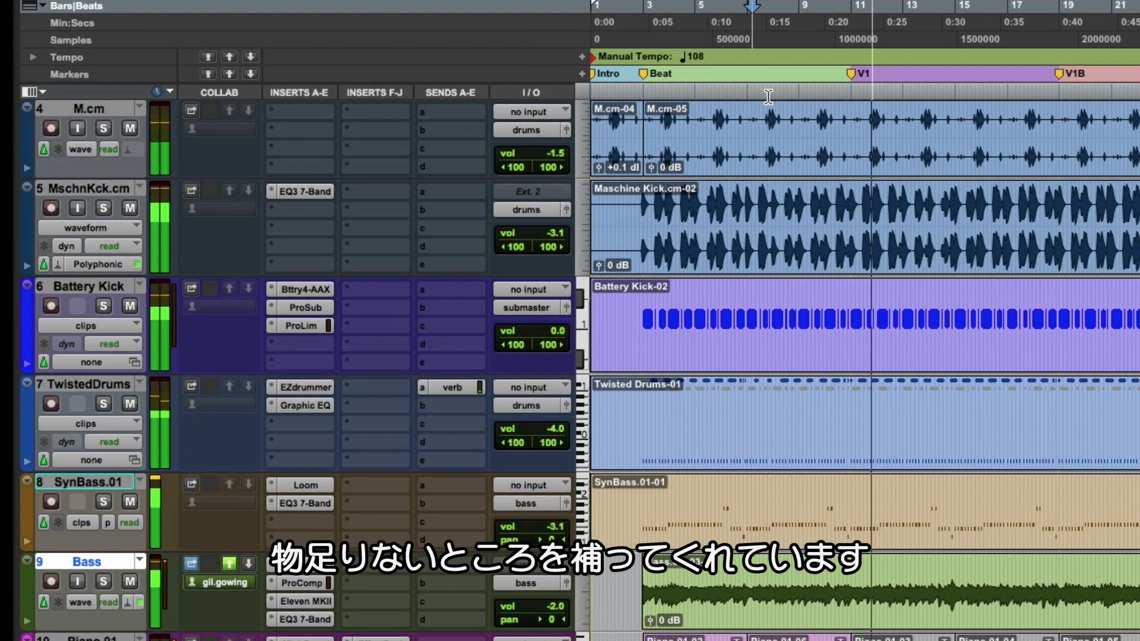
left_click(769, 96)
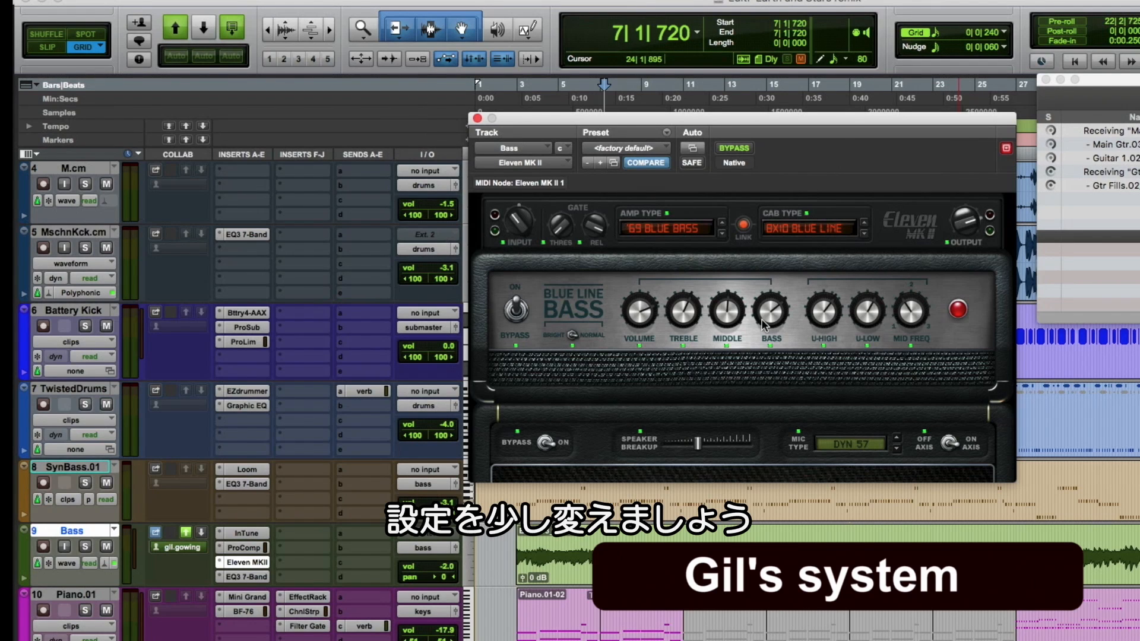
In the Bass track's Eleven MK II, choose the Condenser 67 mic, set Speaker Breakup to minimum and lower U-Low
left_click(857, 446)
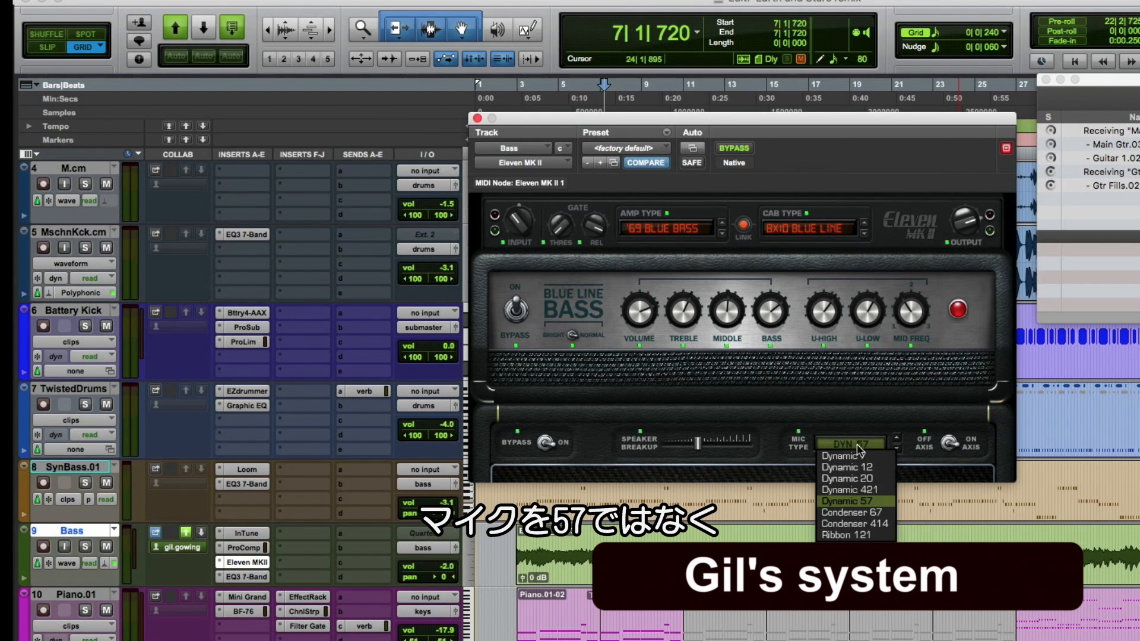
left_click(880, 512)
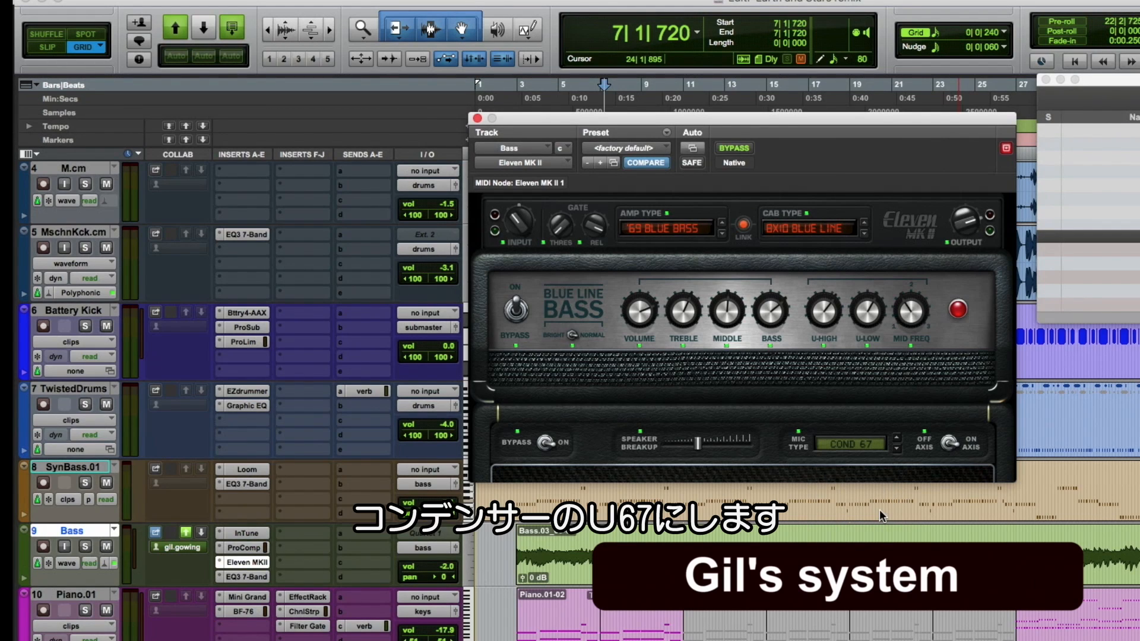
left_click_drag(698, 447, 655, 447)
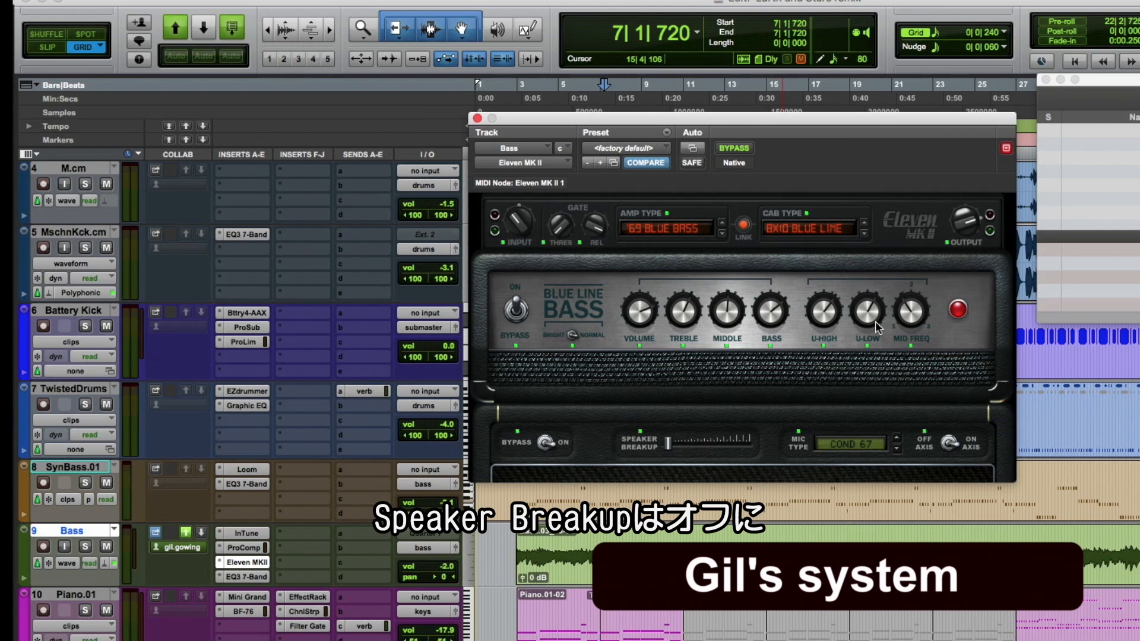
left_click_drag(859, 314, 857, 389)
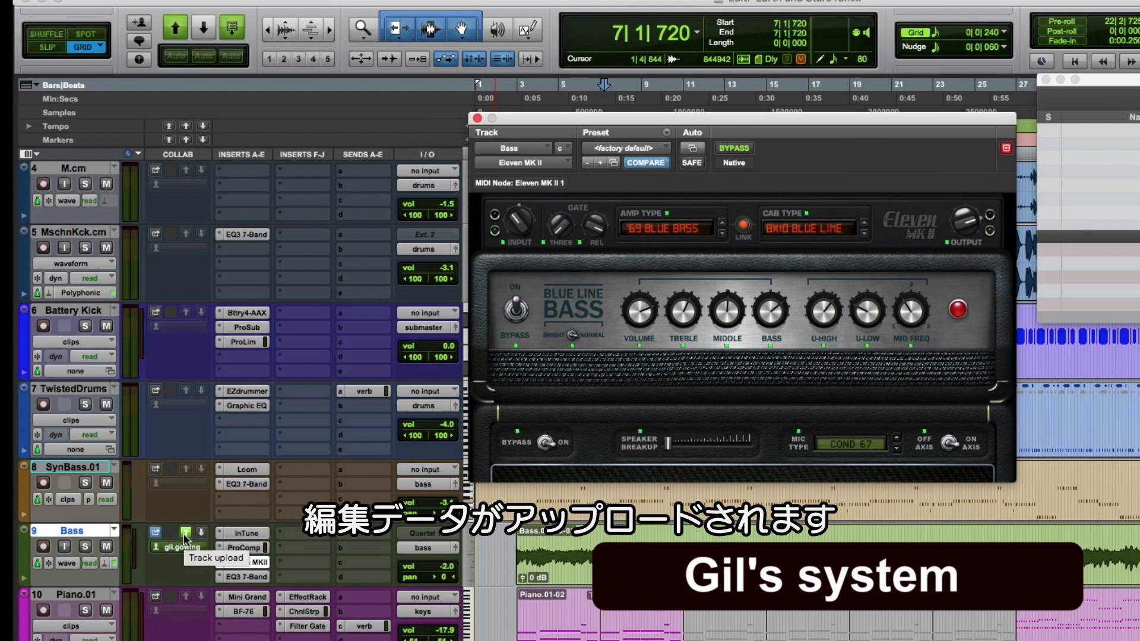
Upload the Bass track's plug-in changes and download them on the collaborator's system
left_click(185, 532)
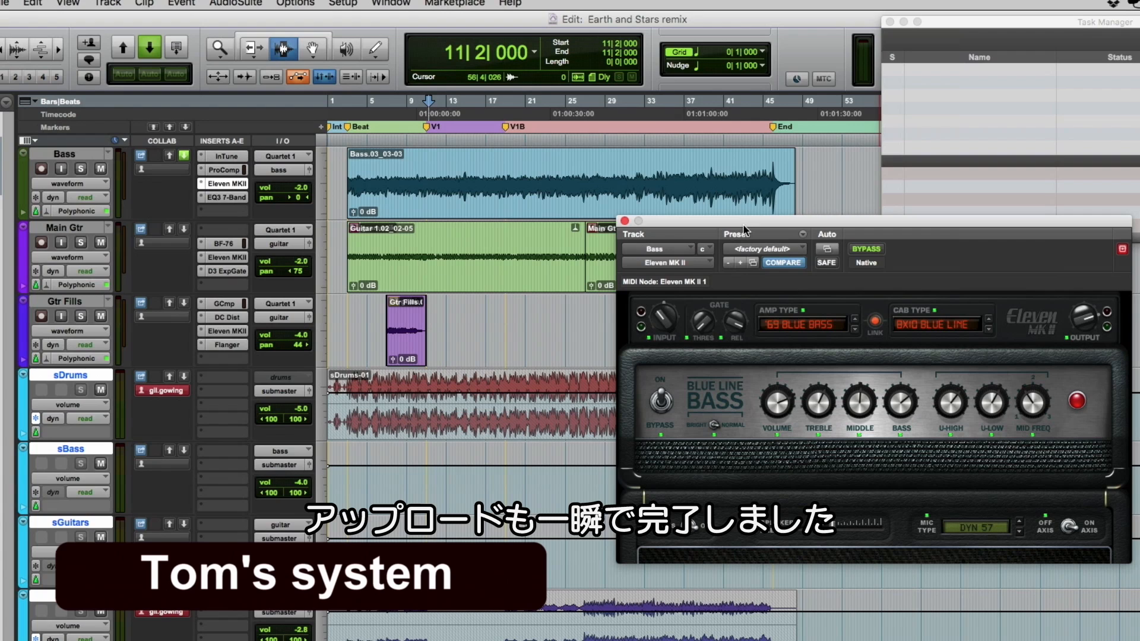
left_click(185, 156)
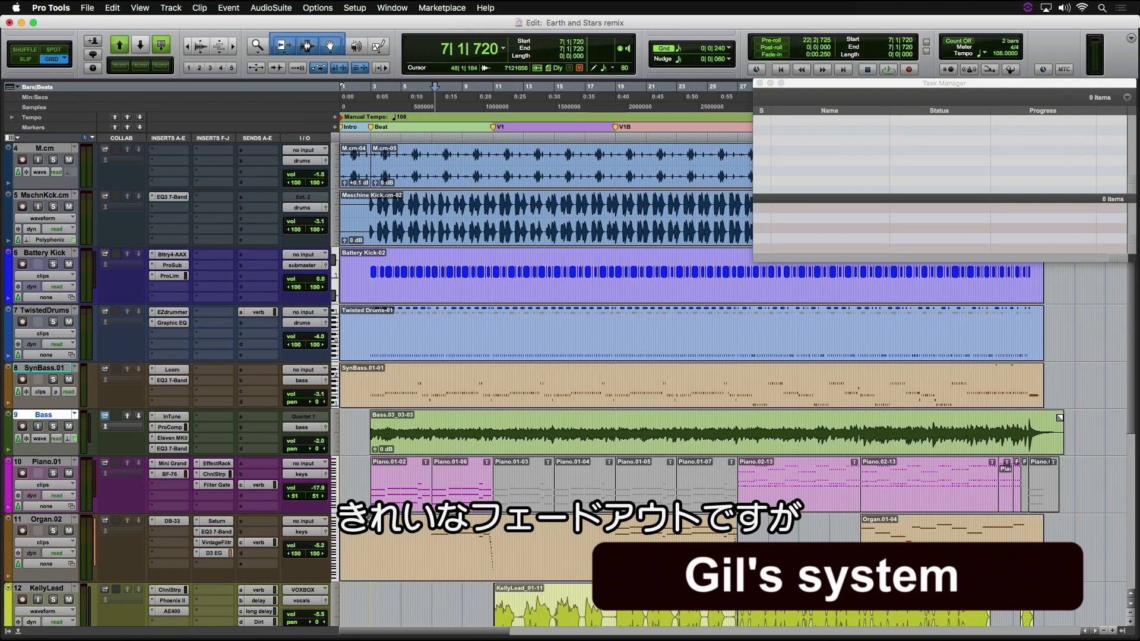
Add a fade-out about 1|2|720 long to the end of the Bass clip and upload the track on the host system
left_click_drag(1060, 418, 1040, 419)
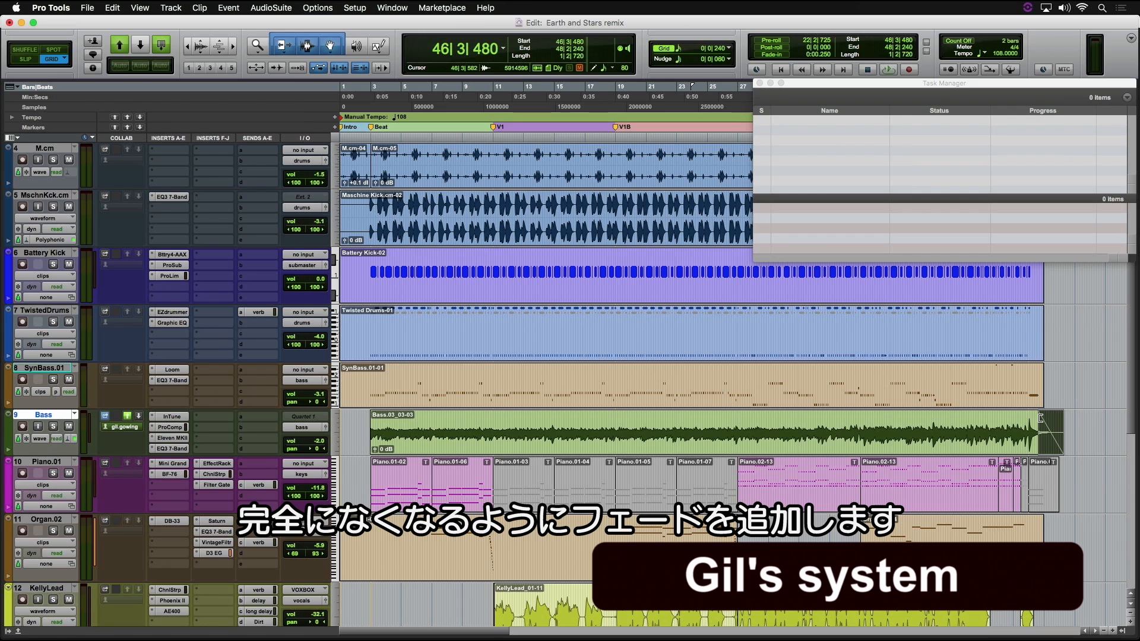
left_click(128, 417)
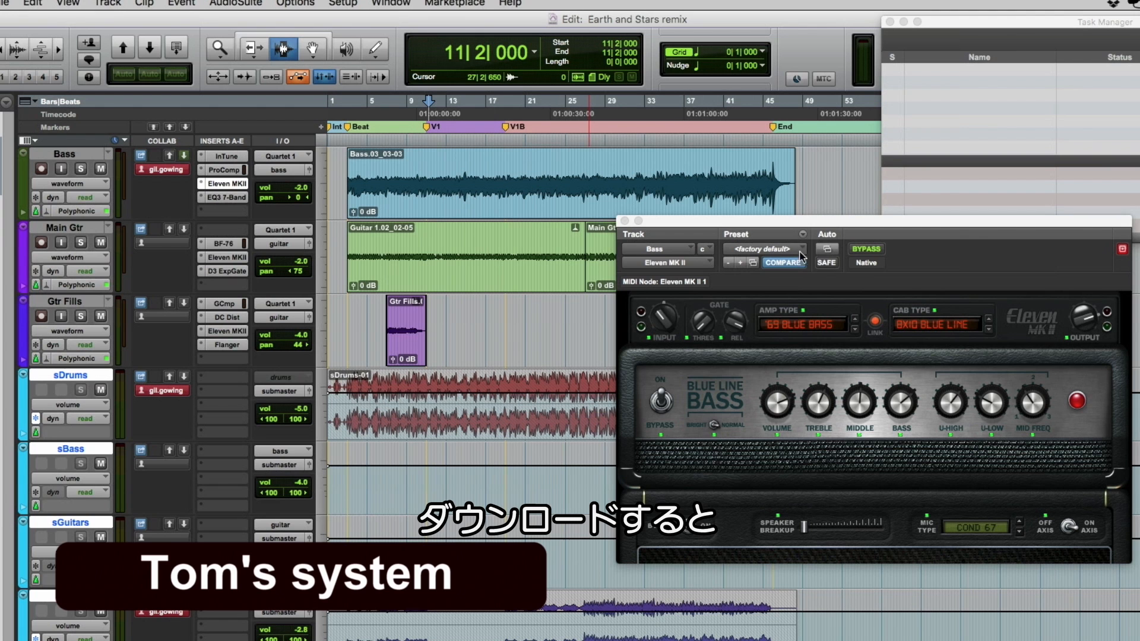
On the collaborator's system, move the Eleven MK II window clear of the clips and download the updated Bass track
left_click_drag(801, 226, 889, 332)
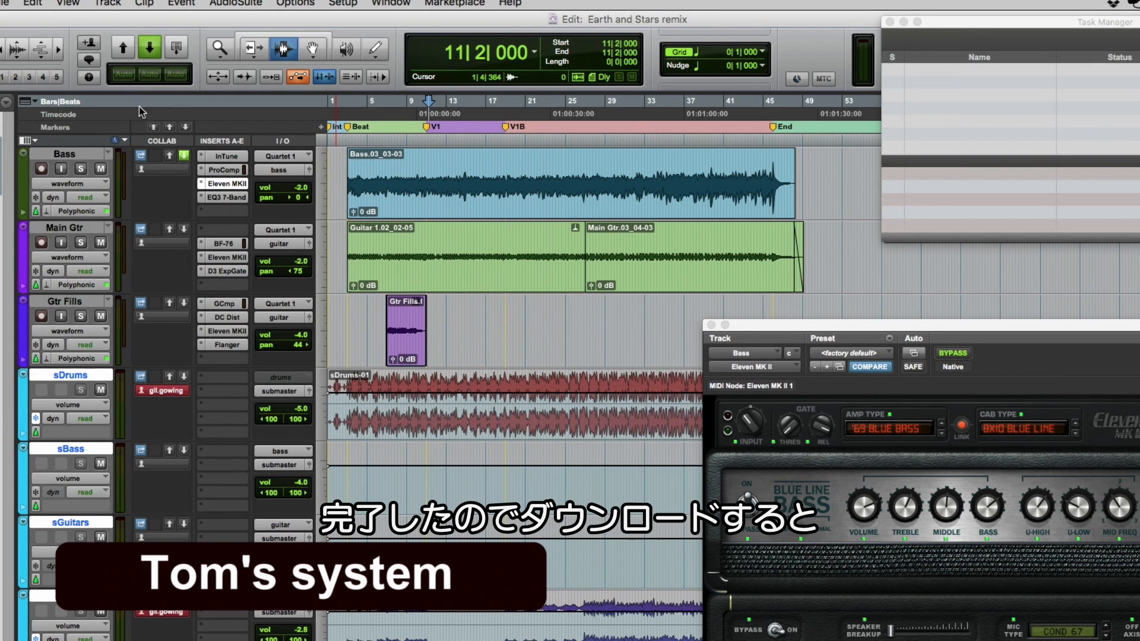
left_click(184, 157)
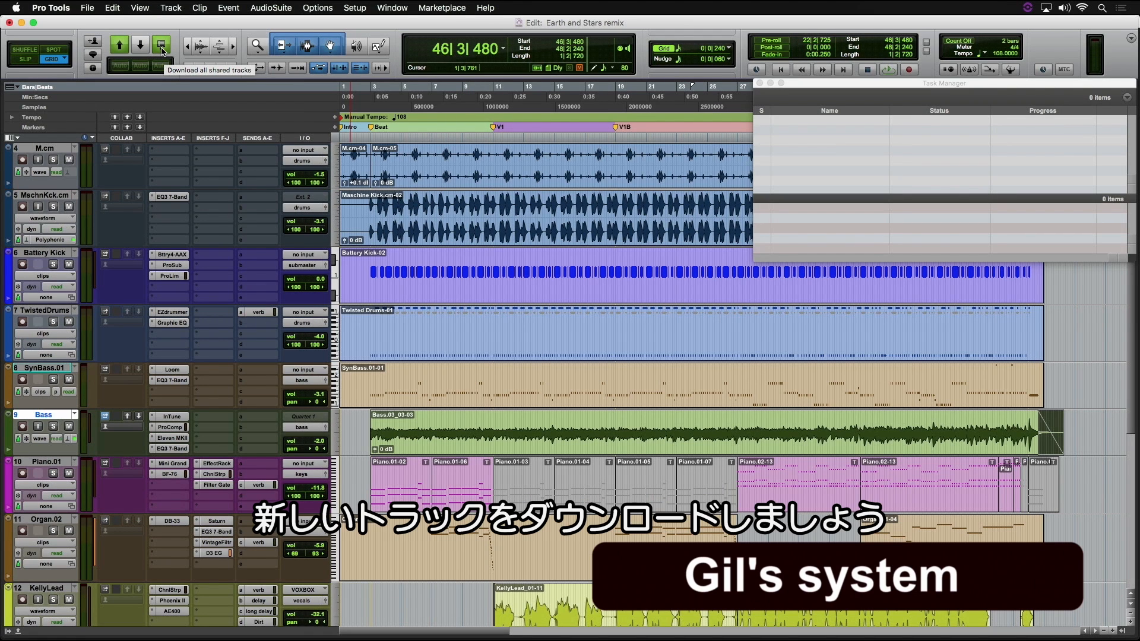
Download all newly shared tracks on the host system and decline saving the detailed report
left_click(161, 48)
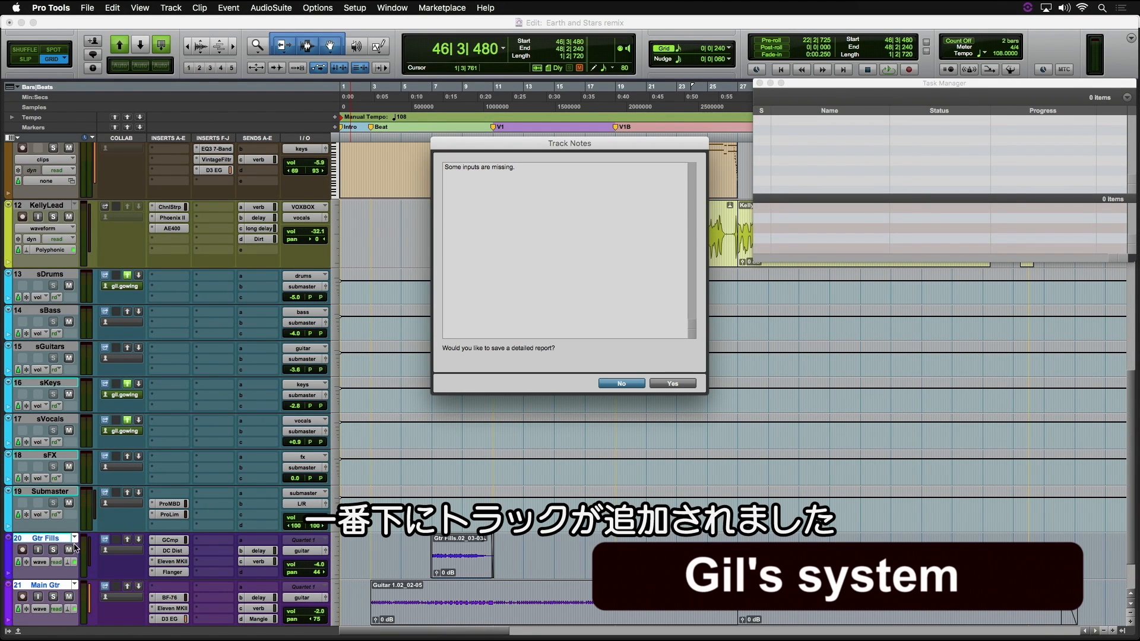
key("Return")
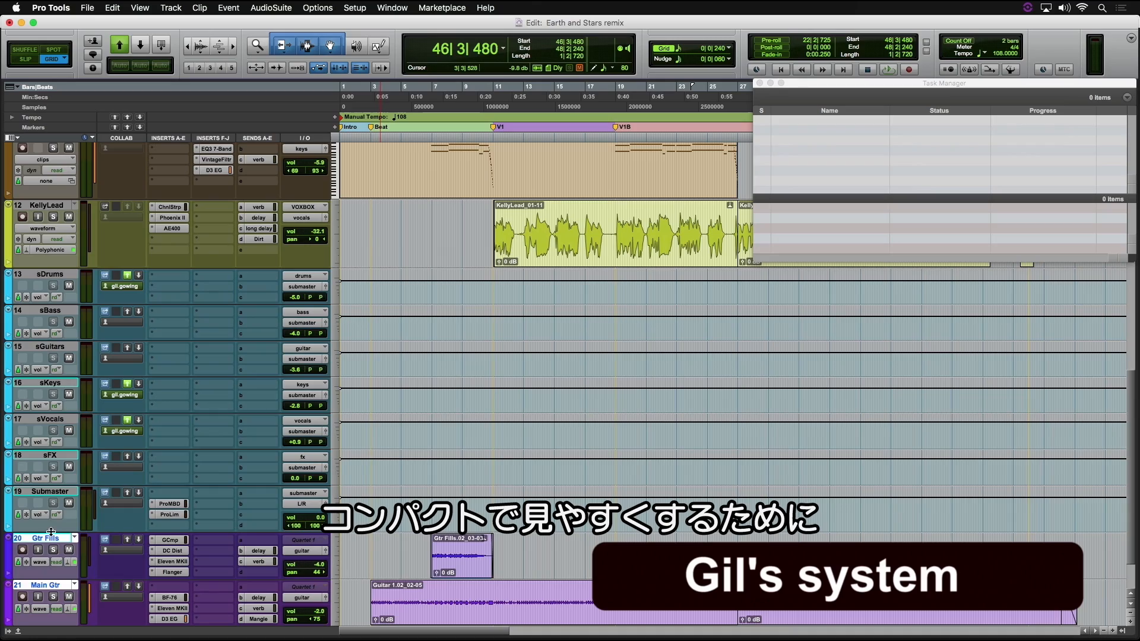
Move the Gtr Fills and Main Gtr tracks up to directly below the Bass track
left_click_drag(52, 534, 87, 576)
scroll(185, 549, "down", 4)
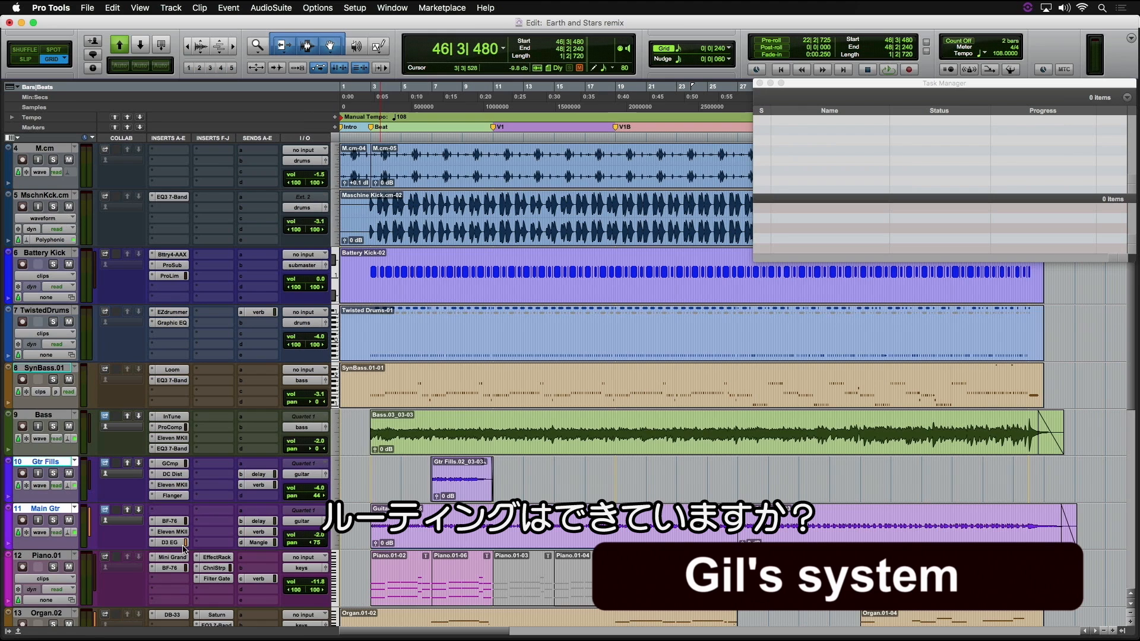
scroll(184, 550, "down", 2)
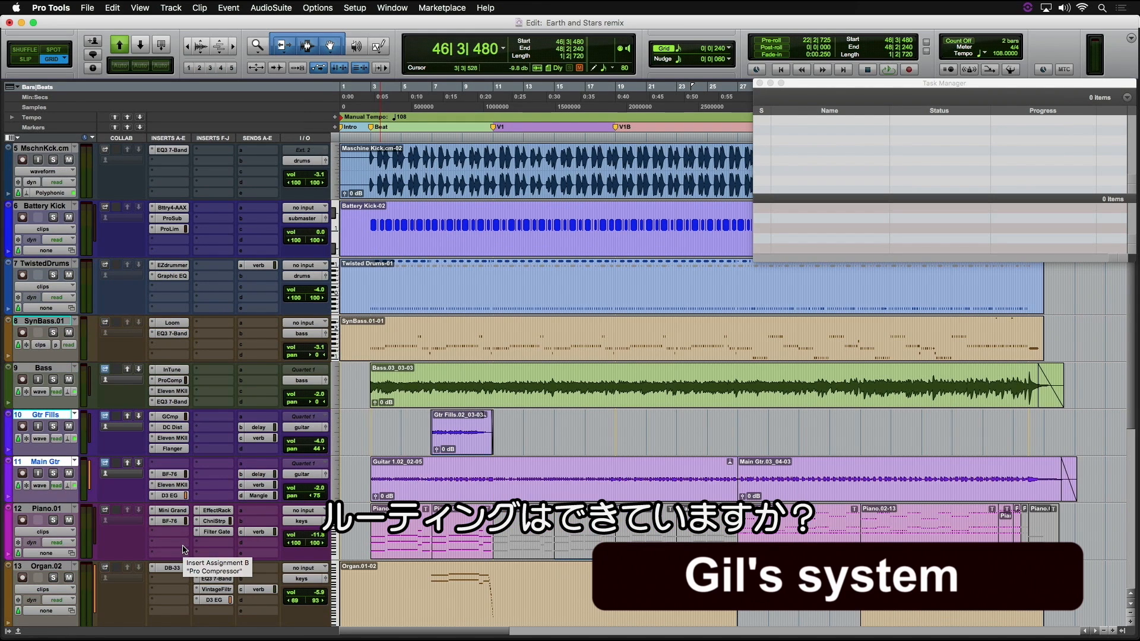